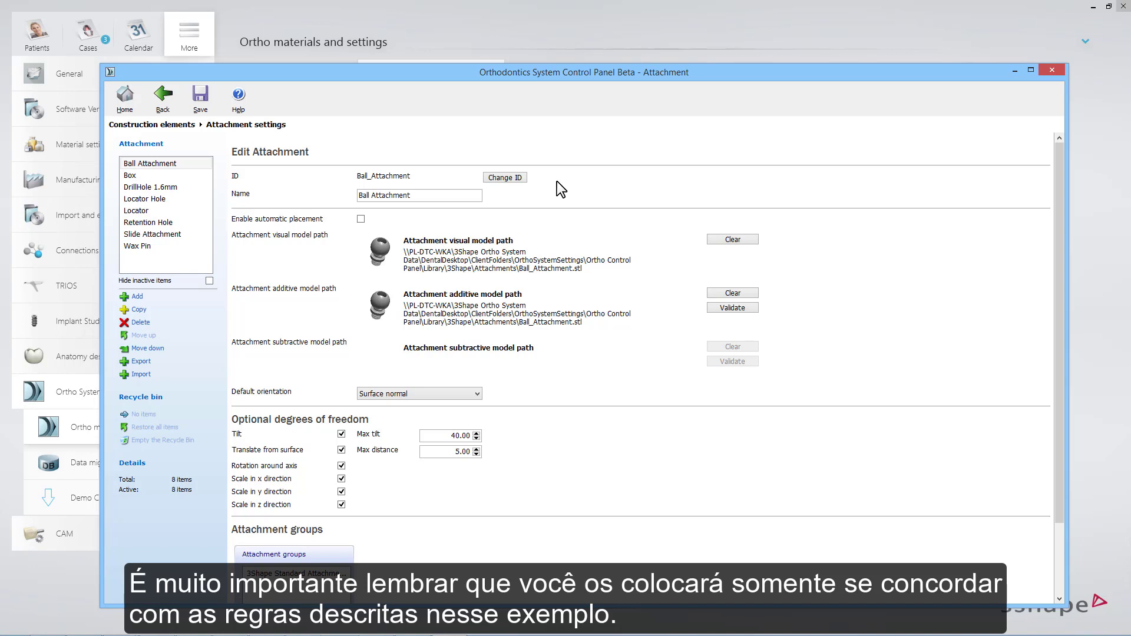
- Enable automatic placement for the Box attachment and add the movement condition Forward/Backward > 1.50
click(170, 174)
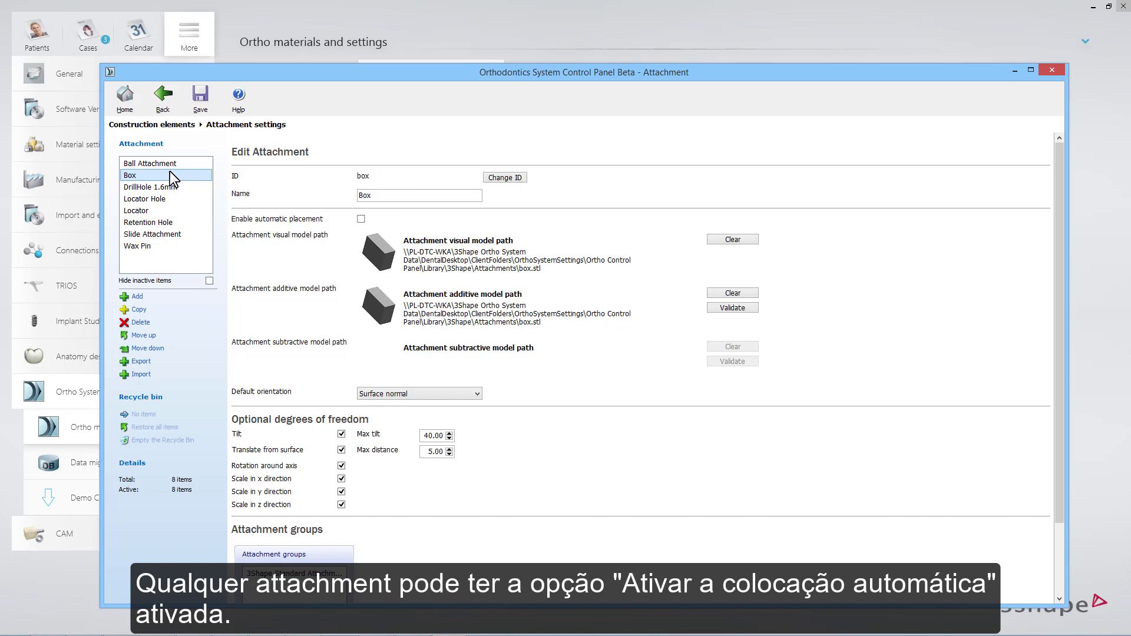
click(361, 218)
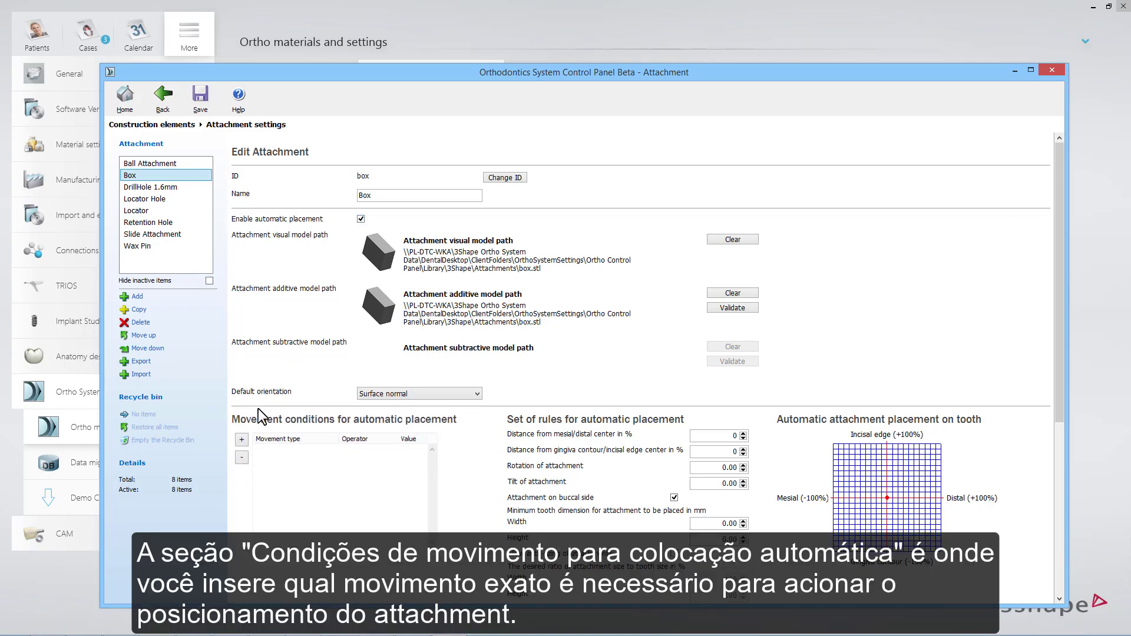
click(246, 440)
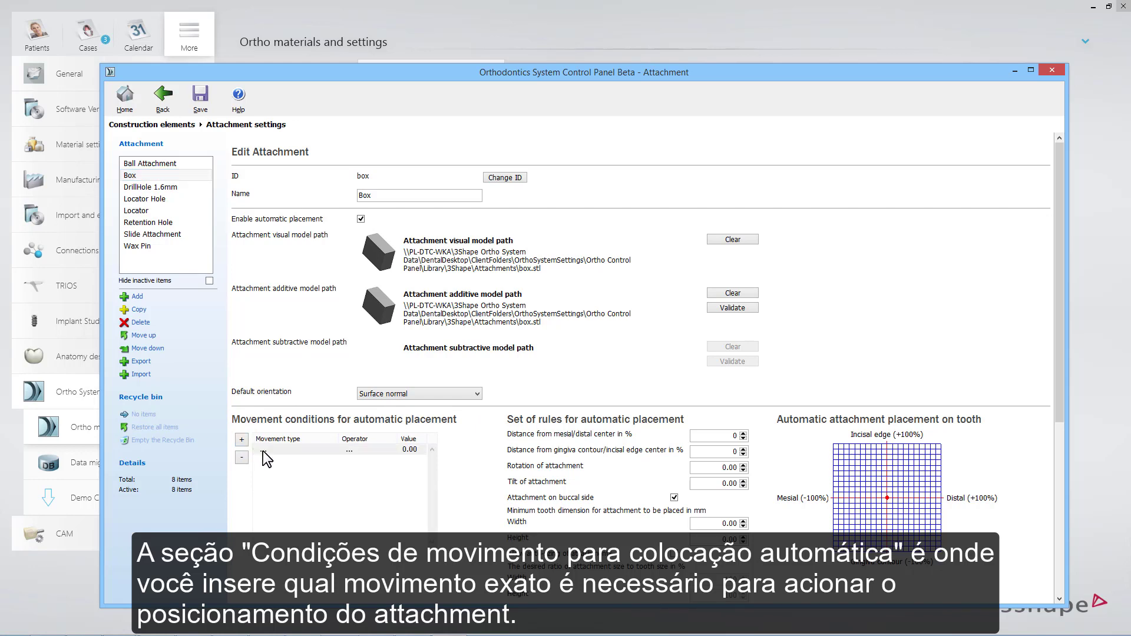
click(265, 451)
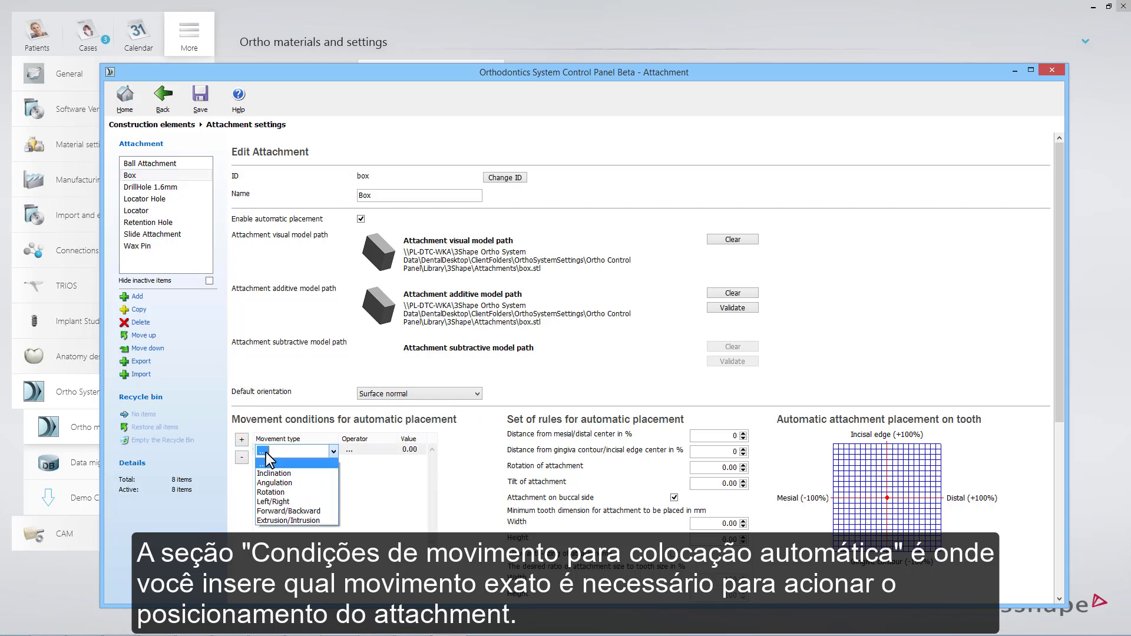
click(278, 512)
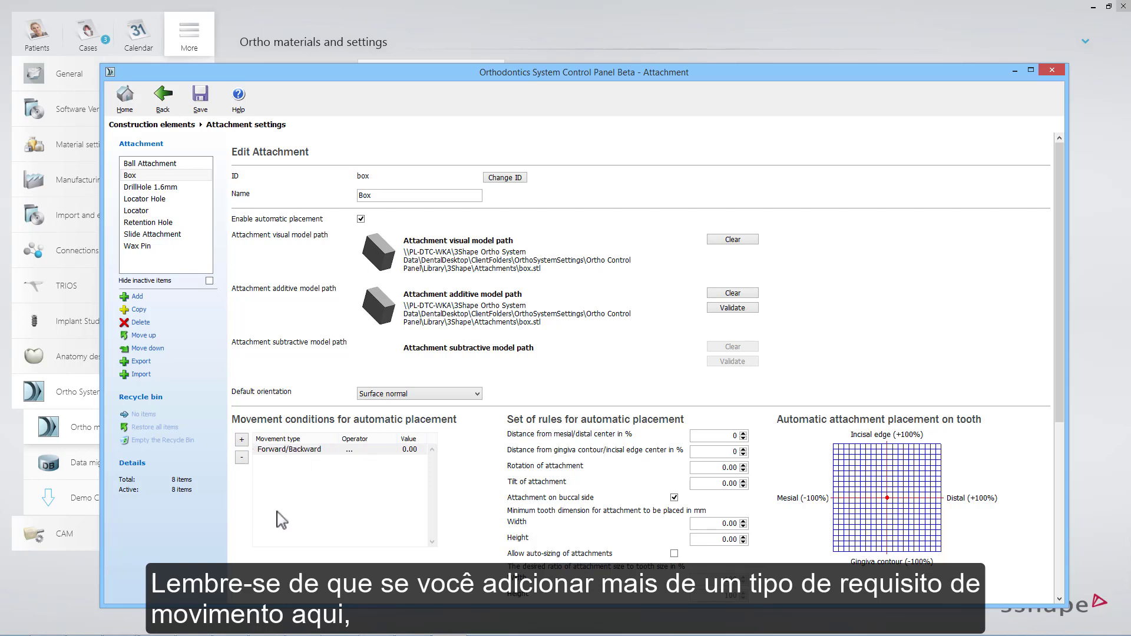
click(353, 451)
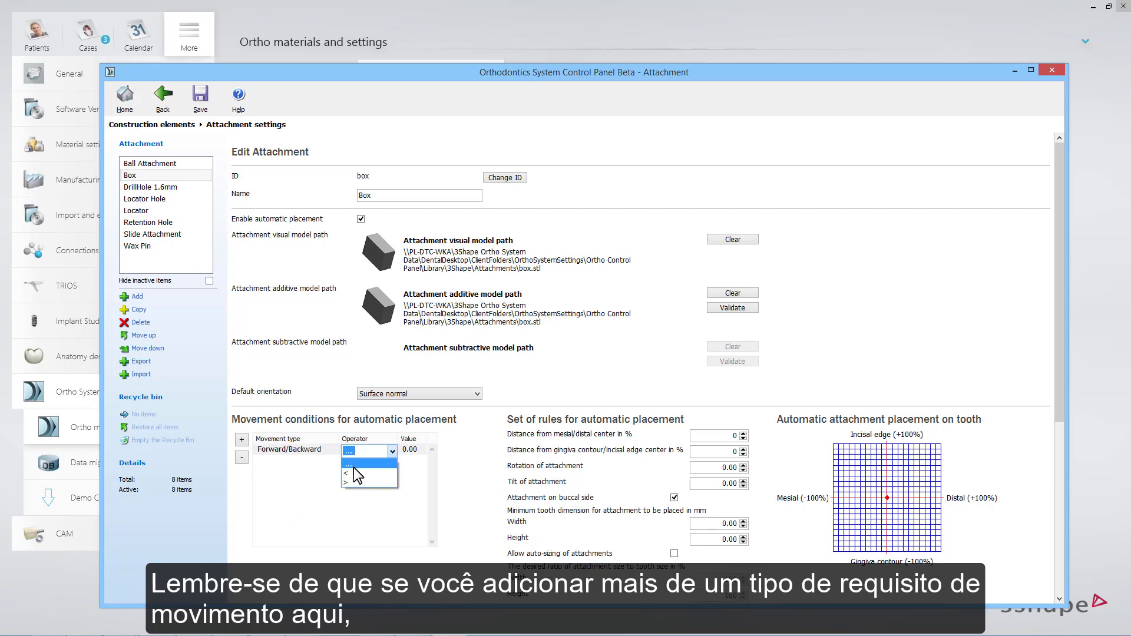
click(351, 479)
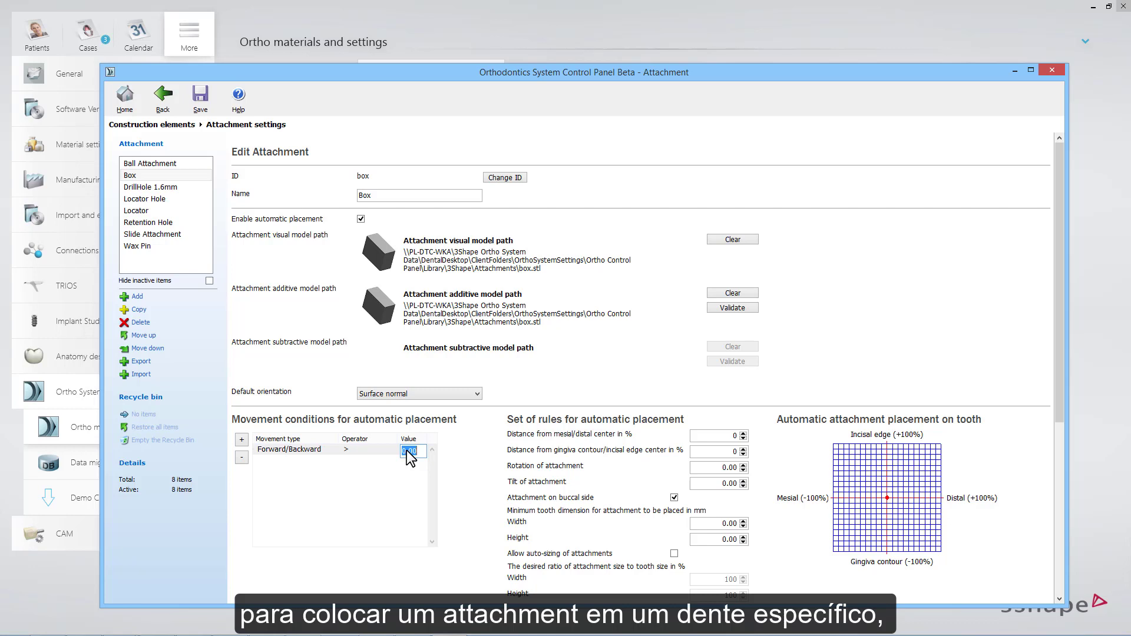
text(1.5)
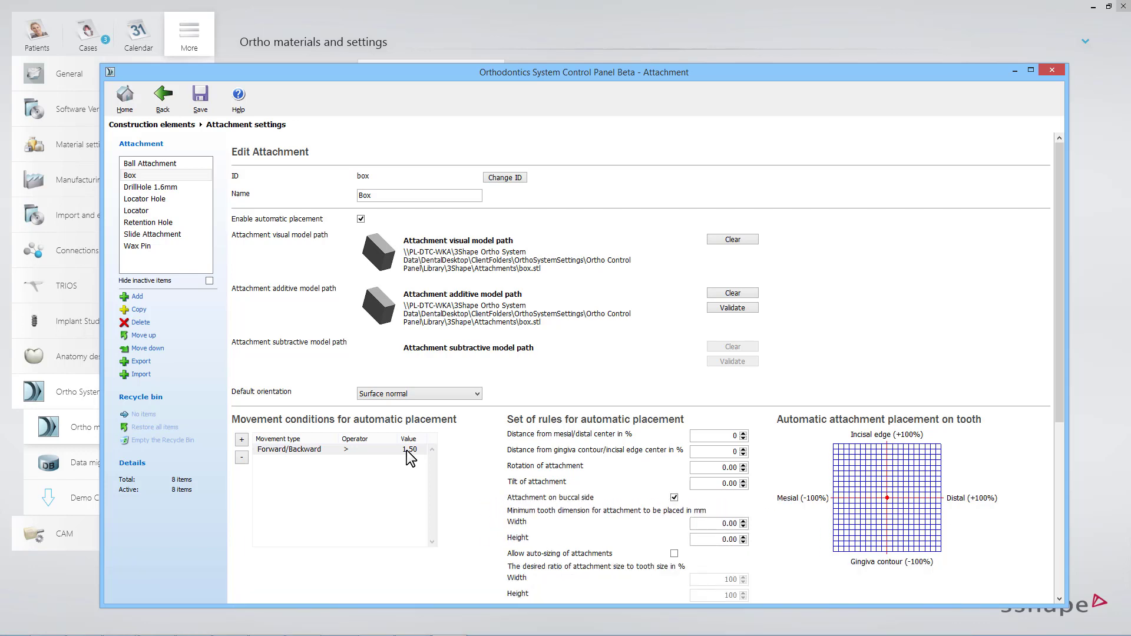
- Set the minimum tooth dimensions for placing the attachment to 9.00 mm width and 12.00 mm height
double_click(743, 522)
click(743, 521)
double_click(743, 537)
click(743, 538)
- Position the attachment on the tooth at 20% from the mesial/distal center and -10% from the gingiva contour/incisal edge center
click(871, 514)
click(743, 454)
click(744, 450)
click(743, 449)
click(743, 449)
click(744, 437)
click(743, 438)
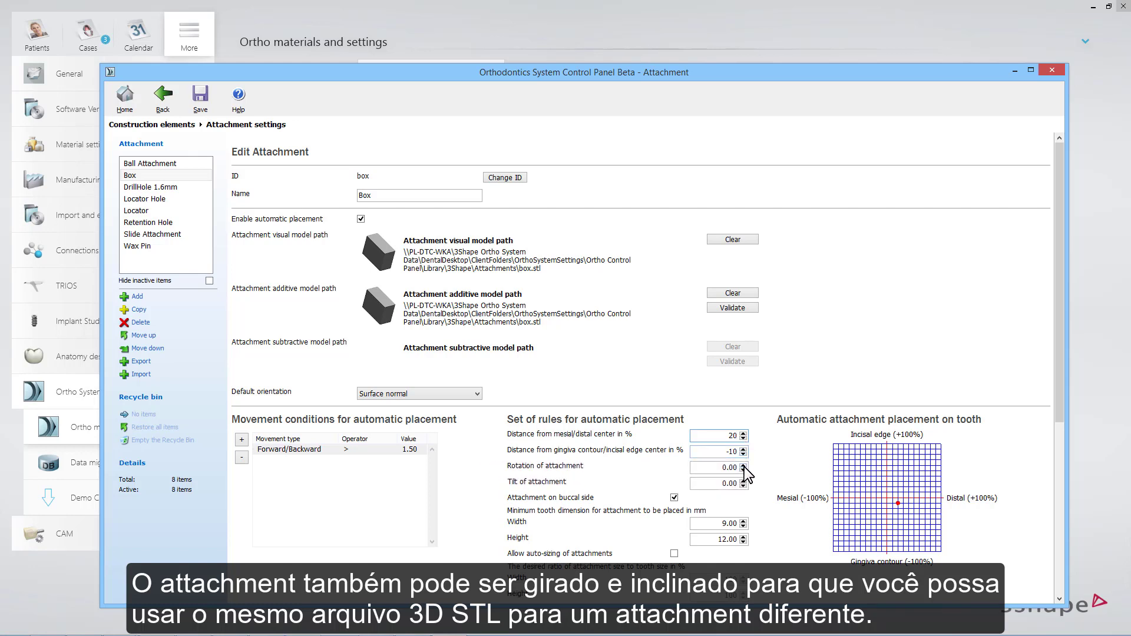
- Set the attachment's rotation to 20.00 and tilt to 10.00, and allow auto-sizing of attachments
click(744, 468)
click(743, 481)
click(743, 481)
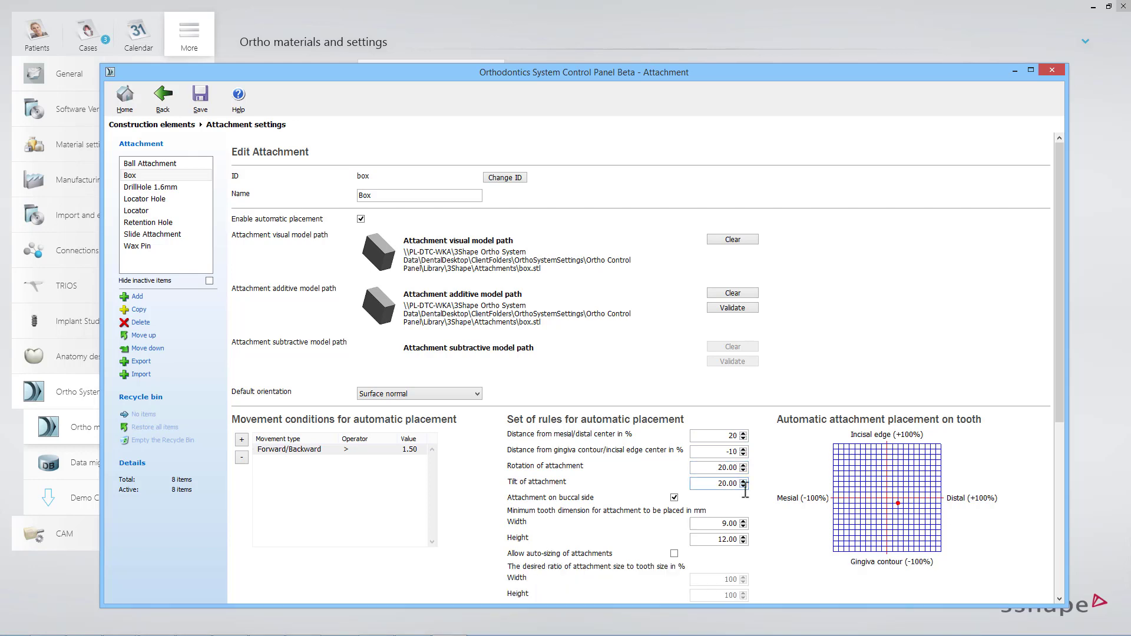
click(743, 486)
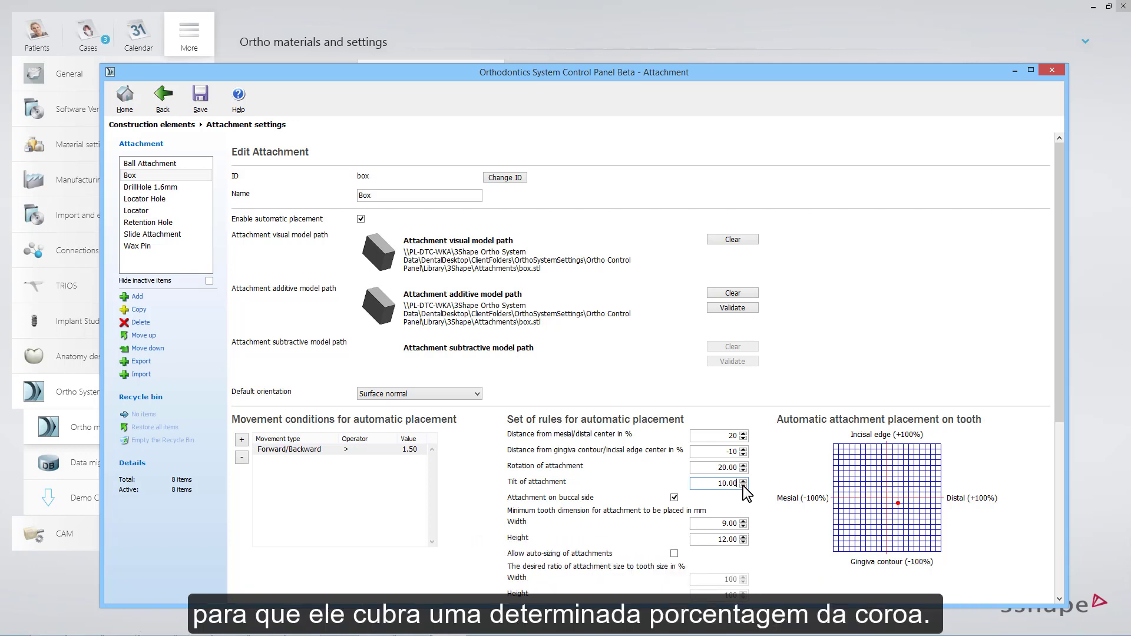
click(674, 554)
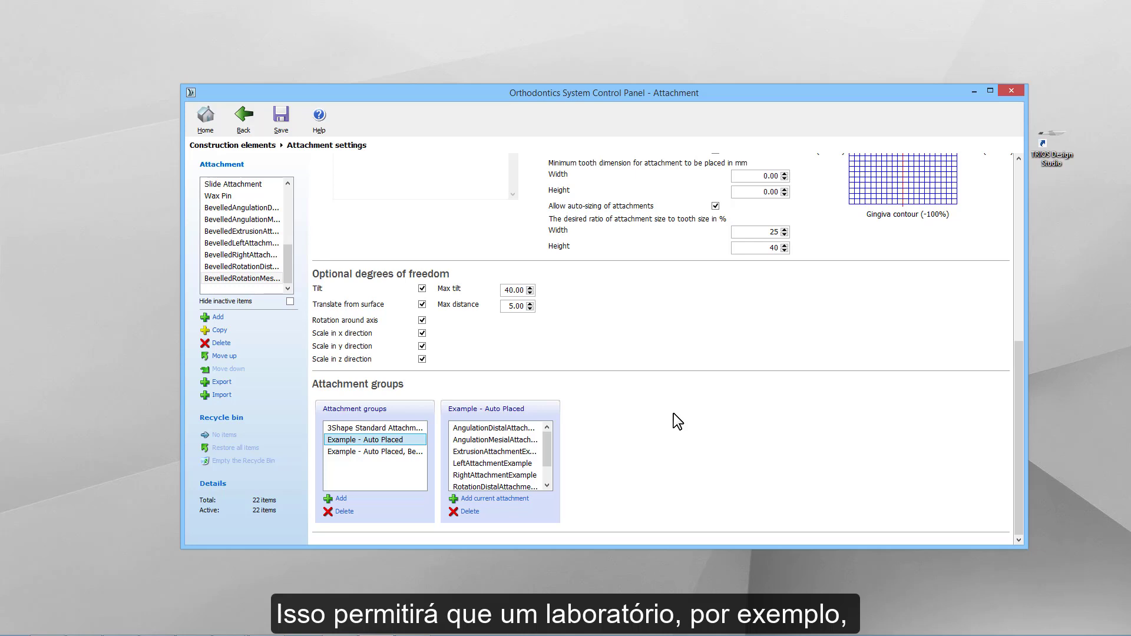
- Review which attachments belong to the "Example - Auto Placed, Bevelled" attachment group
click(395, 452)
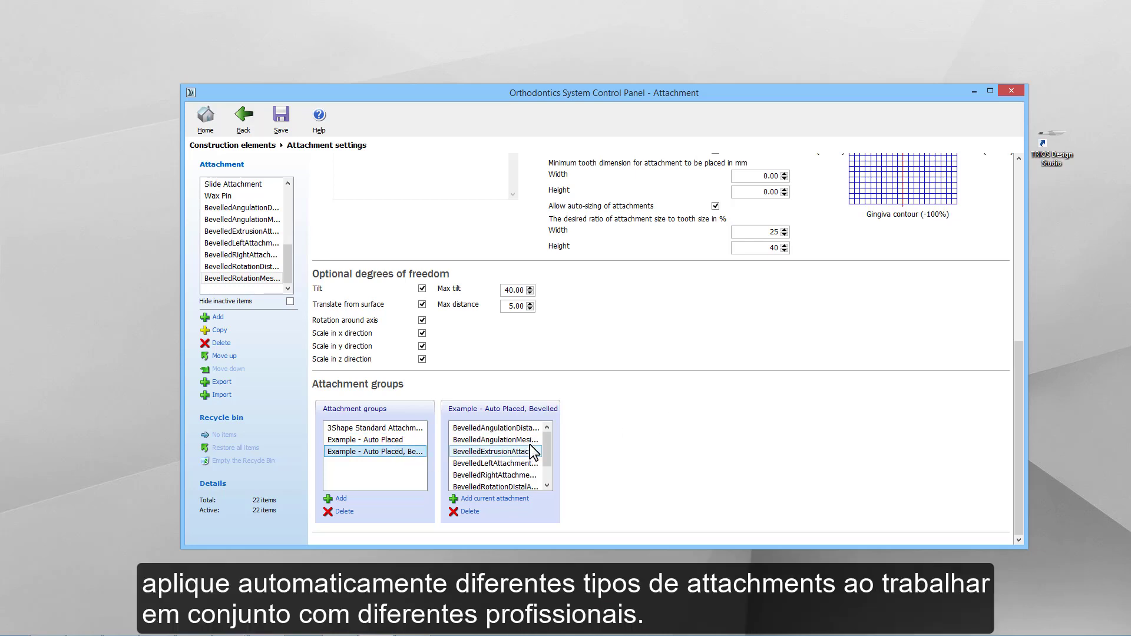
mouse_move(548, 438)
mouse_down()
mouse_move(549, 466)
mouse_move(553, 428)
mouse_up()
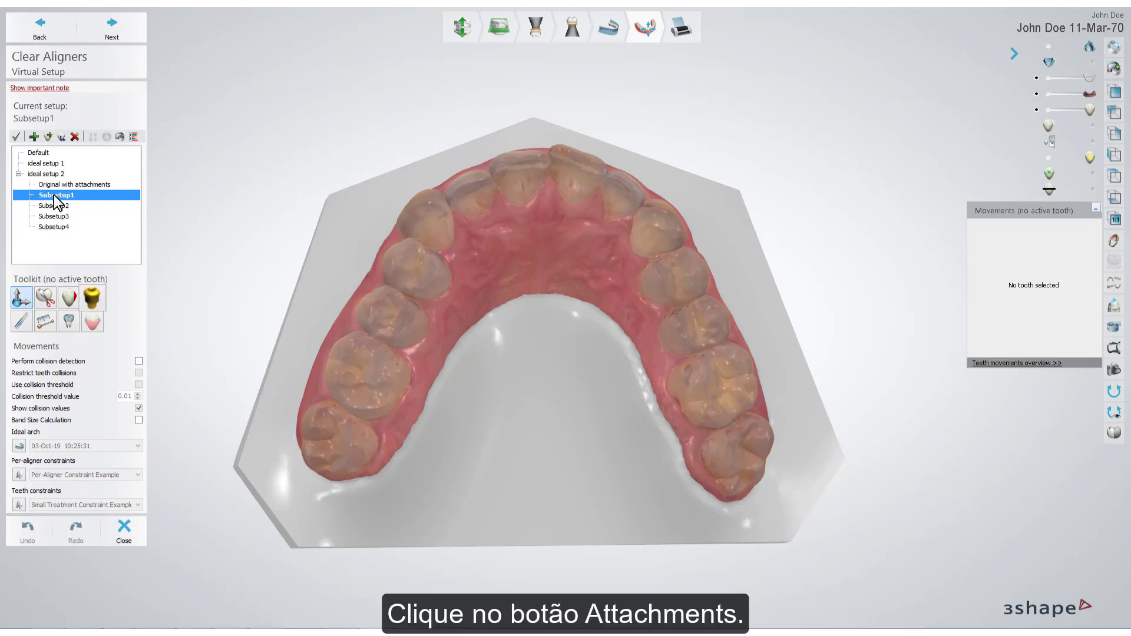
- Open the attachment tools for Subsetup1 and select the upper teeth from one second premolar to the other
click(92, 299)
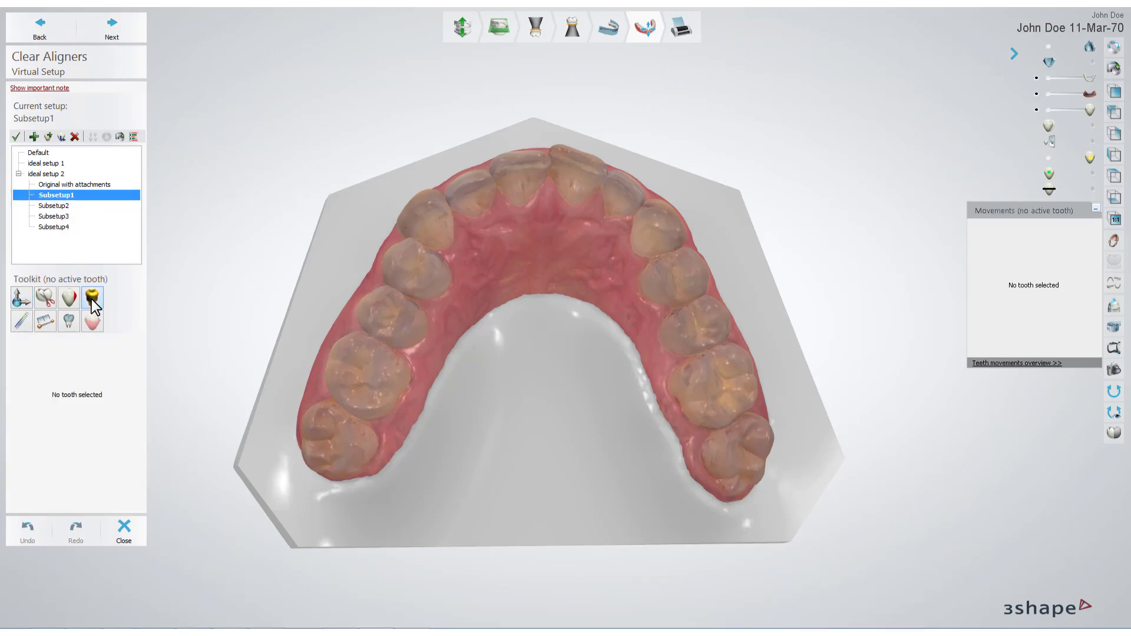
click(397, 317)
shift+click(704, 316)
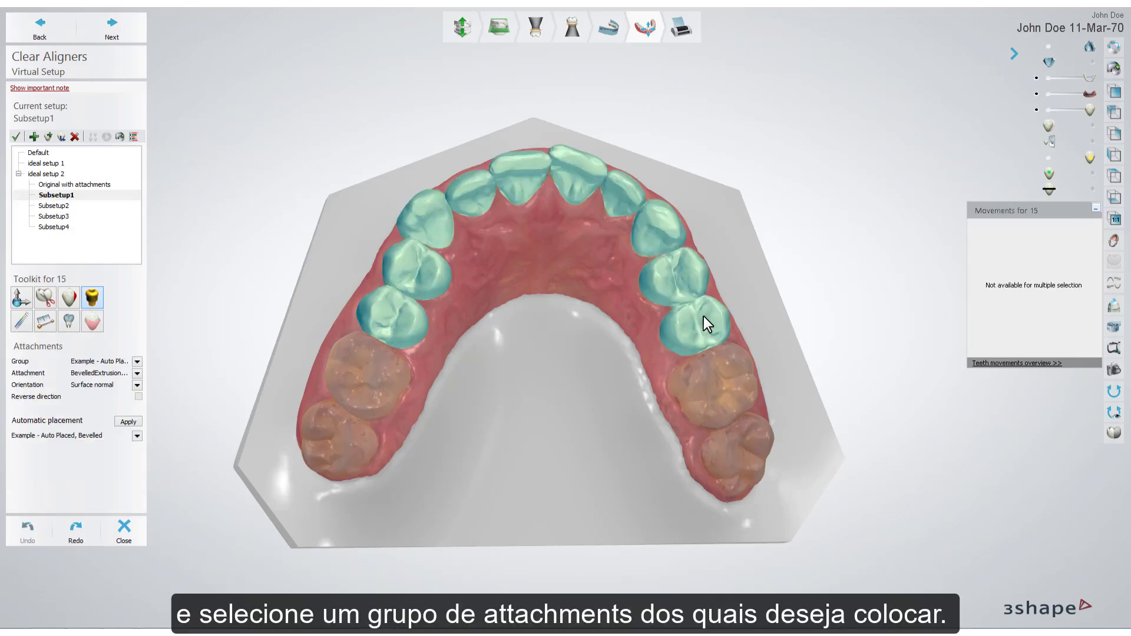
- Automatically place attachments from "Example - Auto Placed, Bevelled" on the selected teeth, inspect them from the front, and undo the placement
click(137, 436)
click(175, 463)
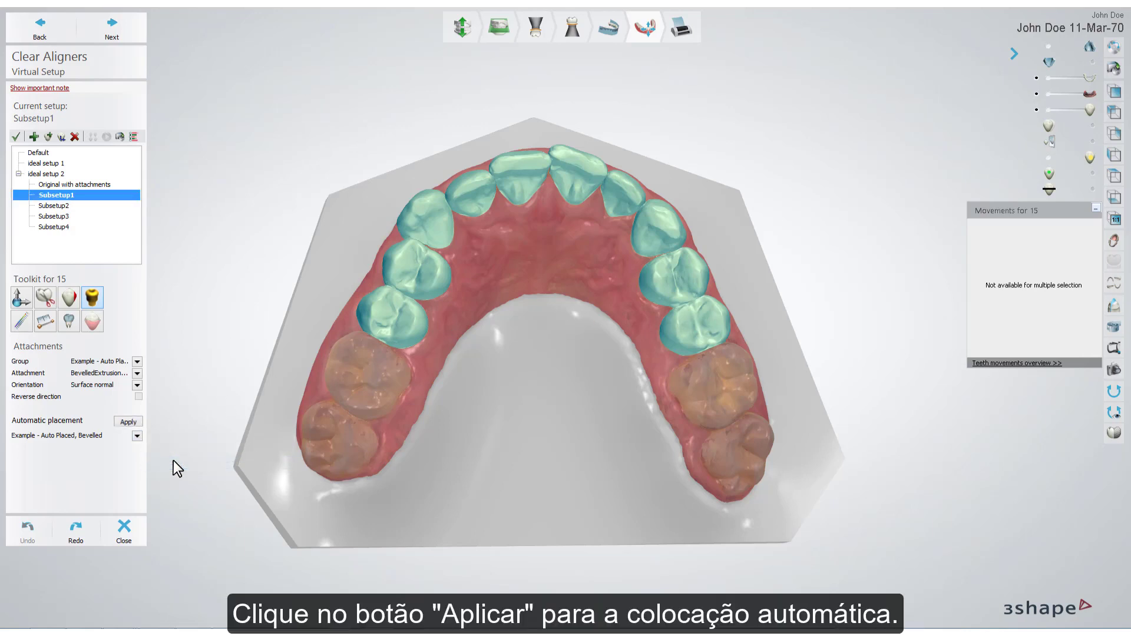
click(136, 423)
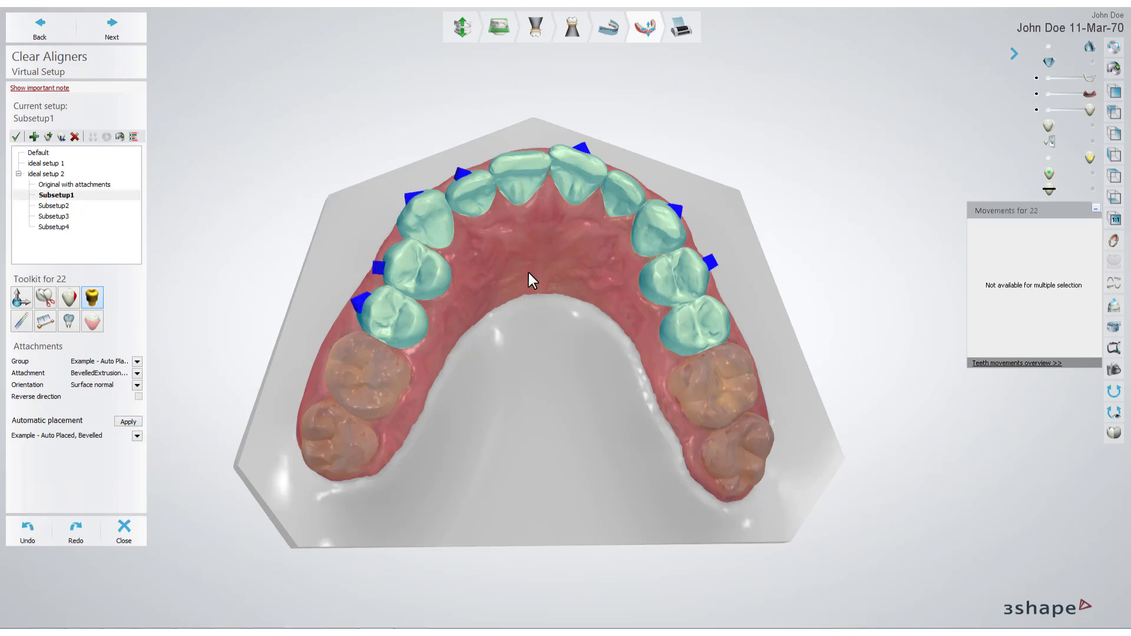
right_drag(528, 273, 538, 301)
scroll(554, 235, up, 4)
mouse_move(554, 236)
right_down()
mouse_move(536, 238)
mouse_move(547, 242)
right_up()
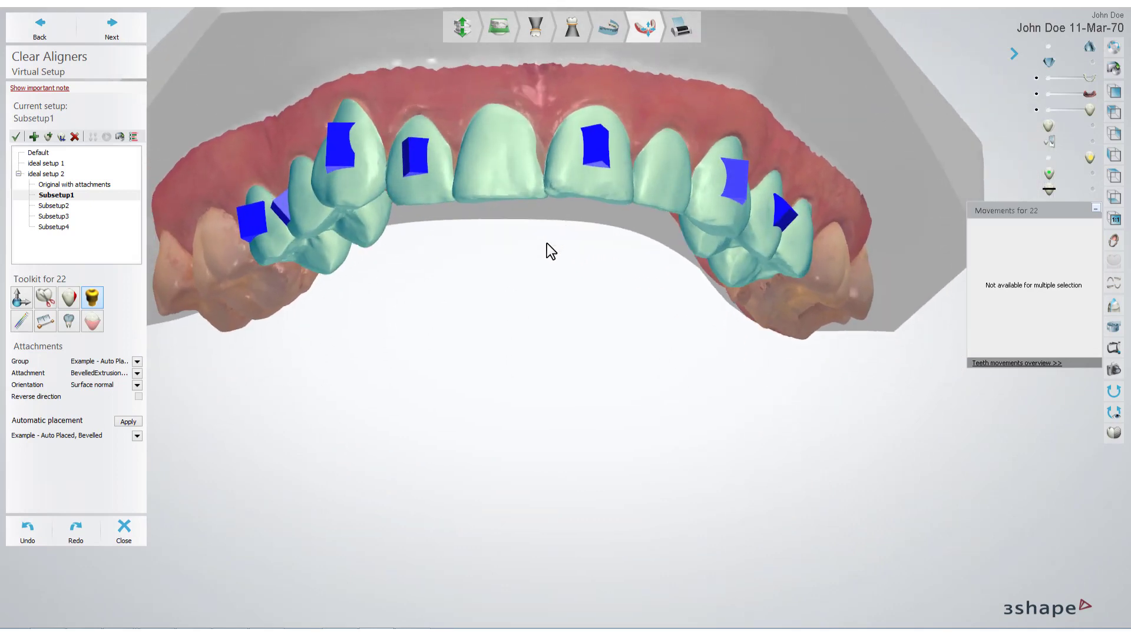
click(28, 530)
- Automatically place attachments from the "Example - Auto Placed" group on the selected teeth
click(136, 436)
click(168, 451)
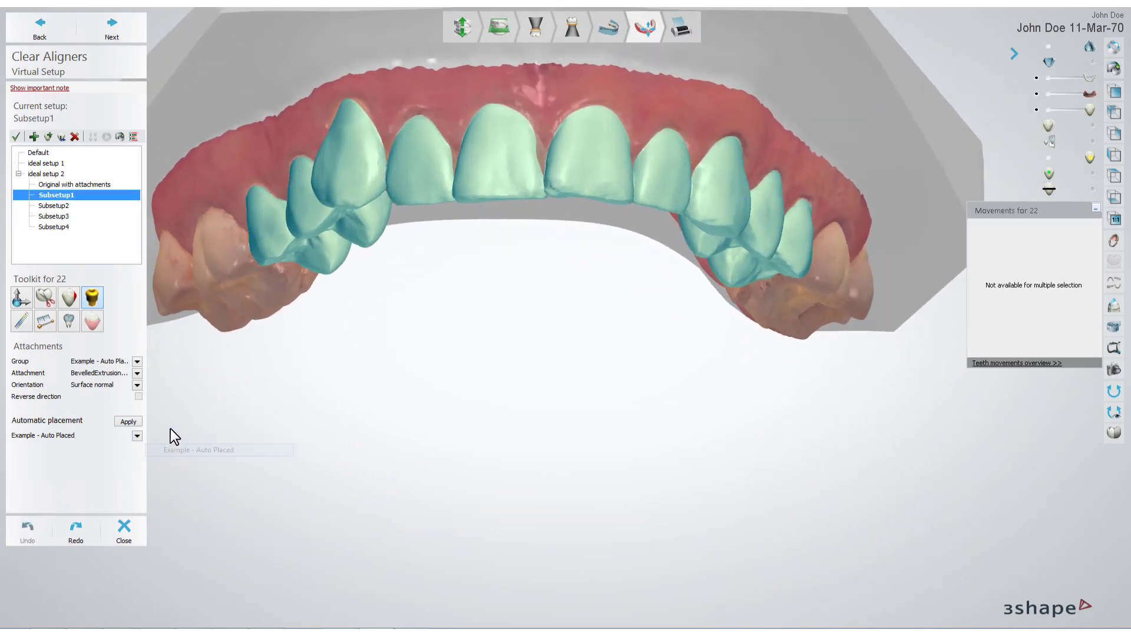
click(136, 421)
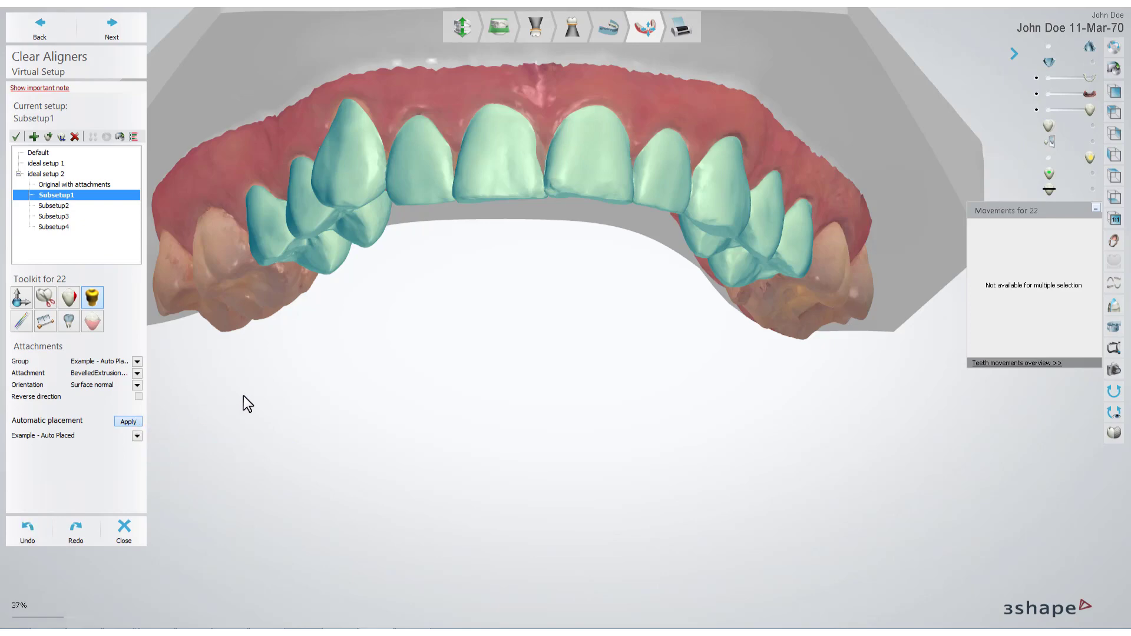
right_drag(469, 303, 446, 298)
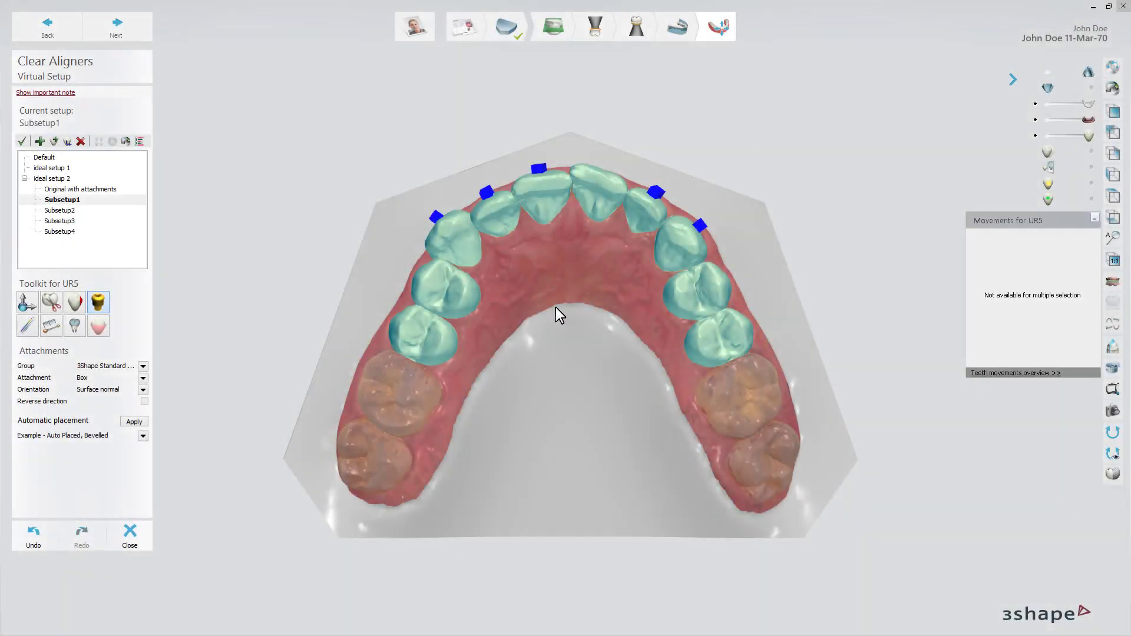
- Delete the automatically placed attachment on canine UR3
right_drag(557, 309, 551, 334)
scroll(551, 334, up, 8)
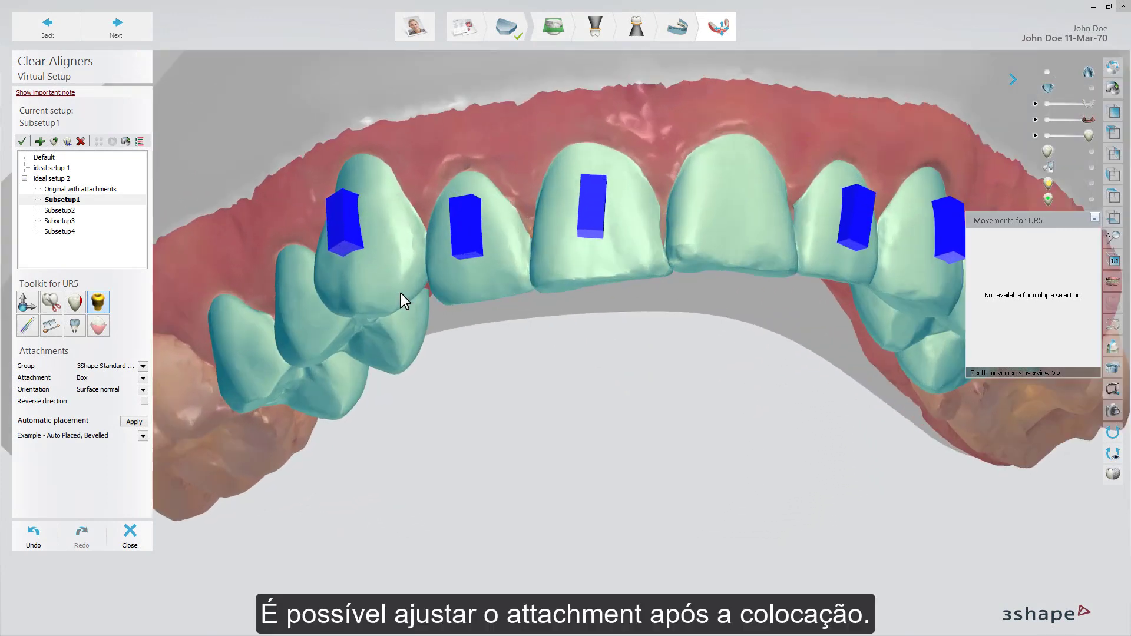
click(340, 229)
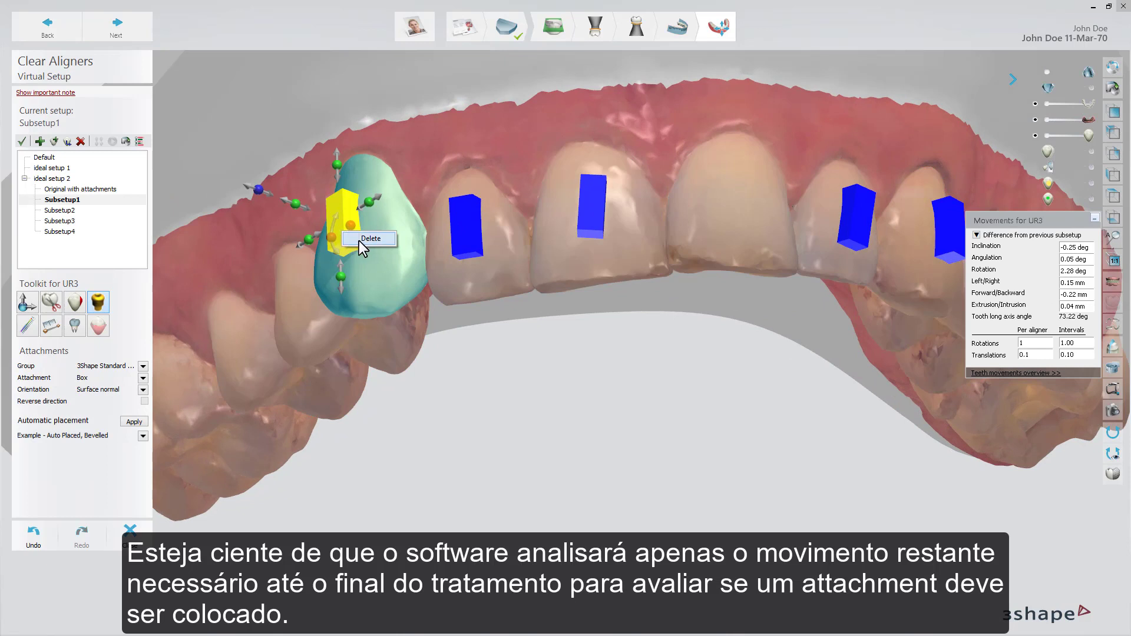
click(360, 241)
- Shorten the attachment on tooth UR2 and rotate the attachment on tooth UR1 to a slanted position
click(471, 234)
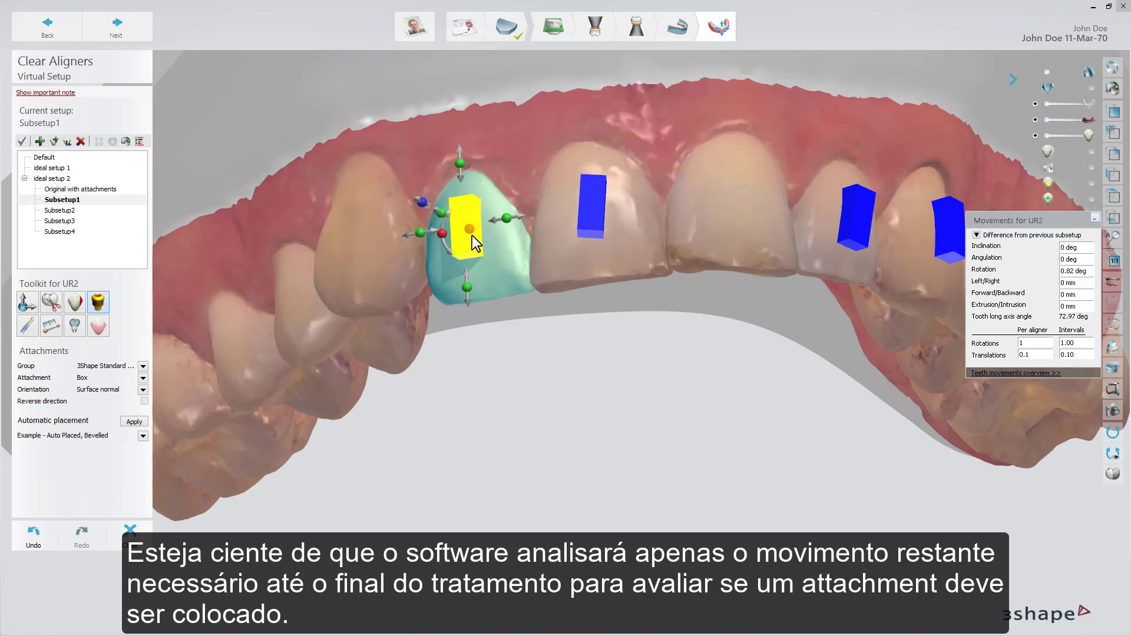
drag(462, 161, 468, 174)
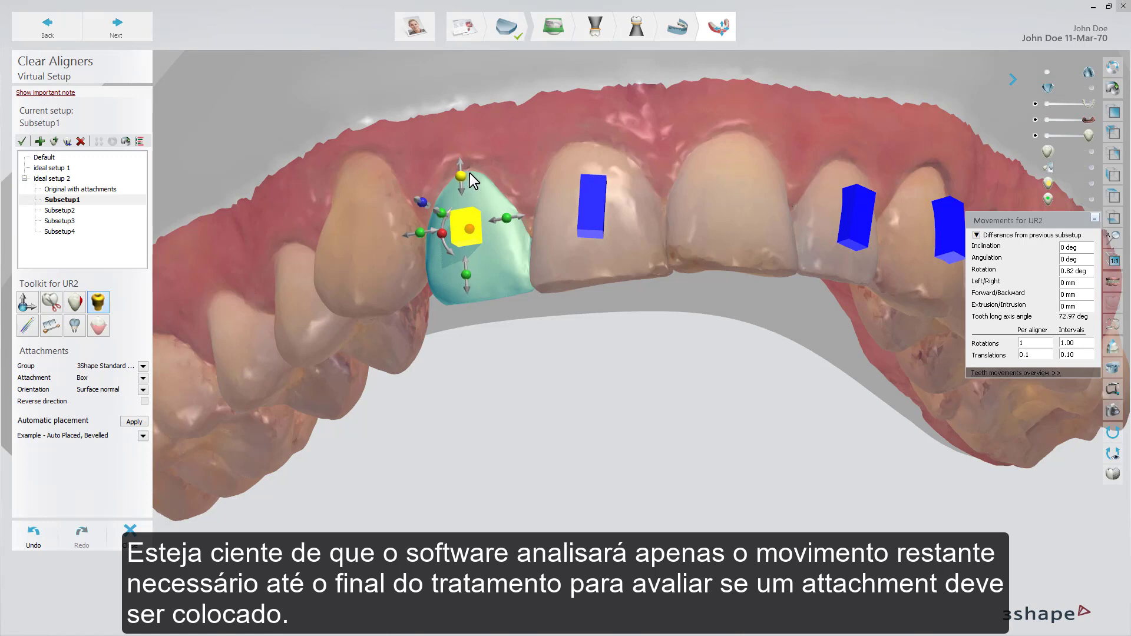
click(596, 203)
mouse_move(563, 208)
mouse_down()
mouse_move(565, 222)
mouse_move(565, 199)
mouse_up()
- Widen the attachment on tooth UL2 with its side handle
middle_drag(587, 307, 461, 299)
right_drag(777, 323, 730, 324)
click(731, 223)
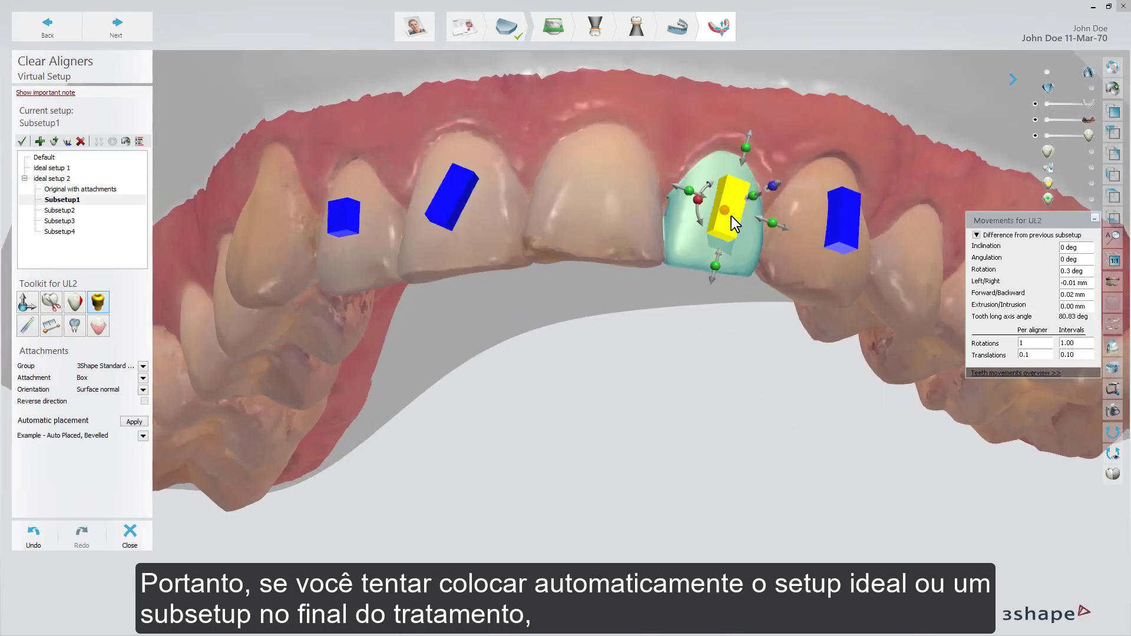
right_drag(682, 316, 781, 217)
drag(777, 201, 778, 199)
- Shorten the attachment on canine UL3 from its gingival end
right_drag(722, 331, 649, 331)
click(822, 226)
right_drag(716, 280, 576, 310)
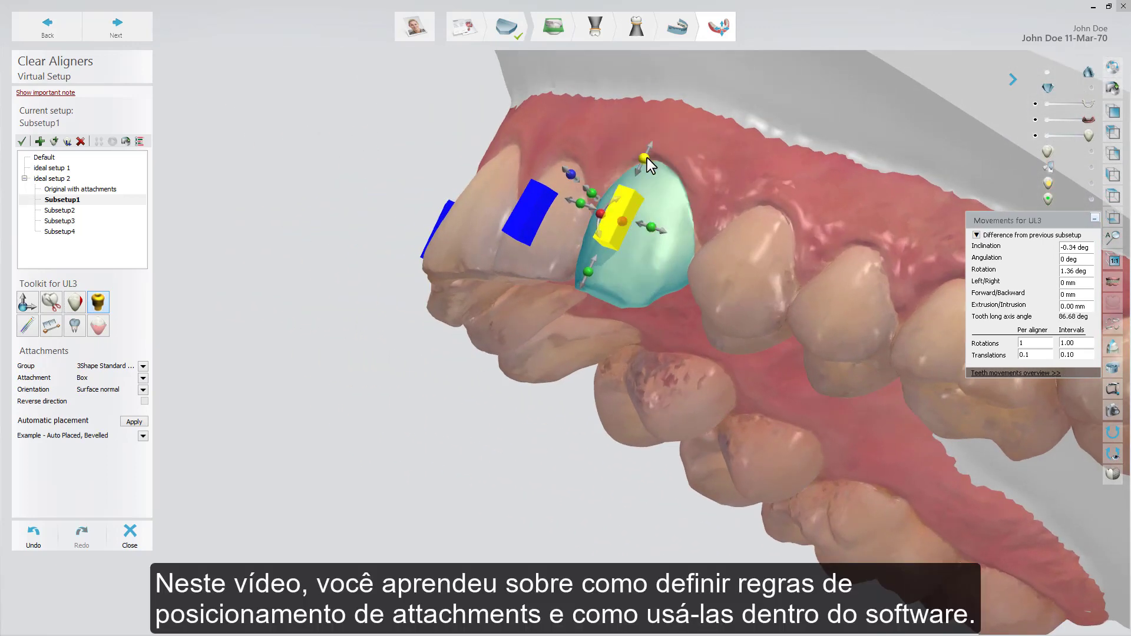
drag(646, 158, 645, 165)
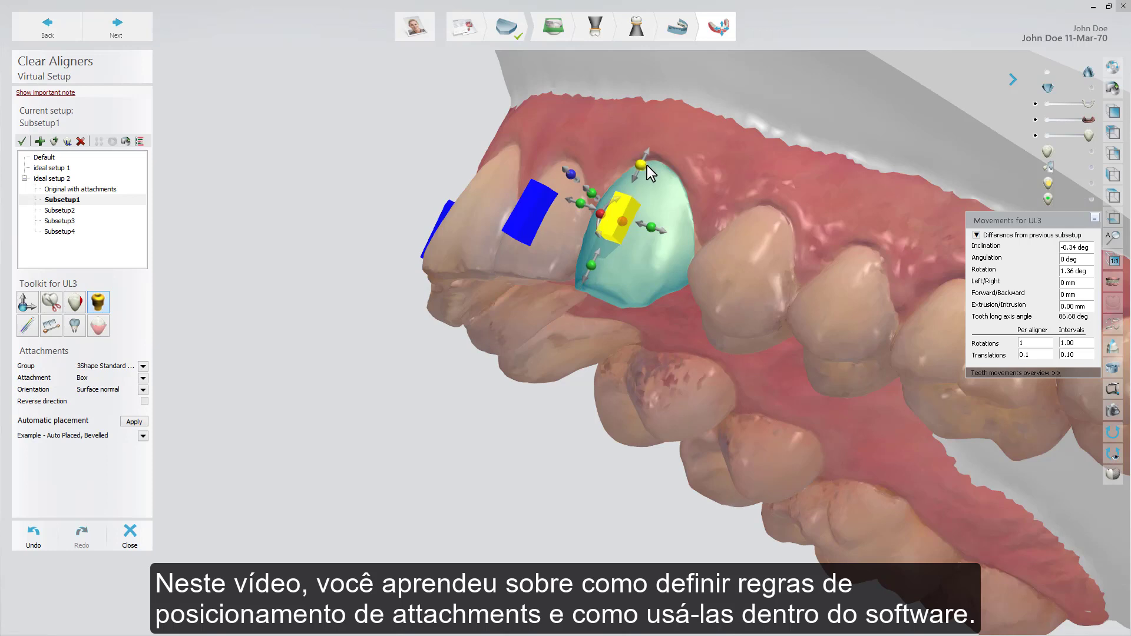